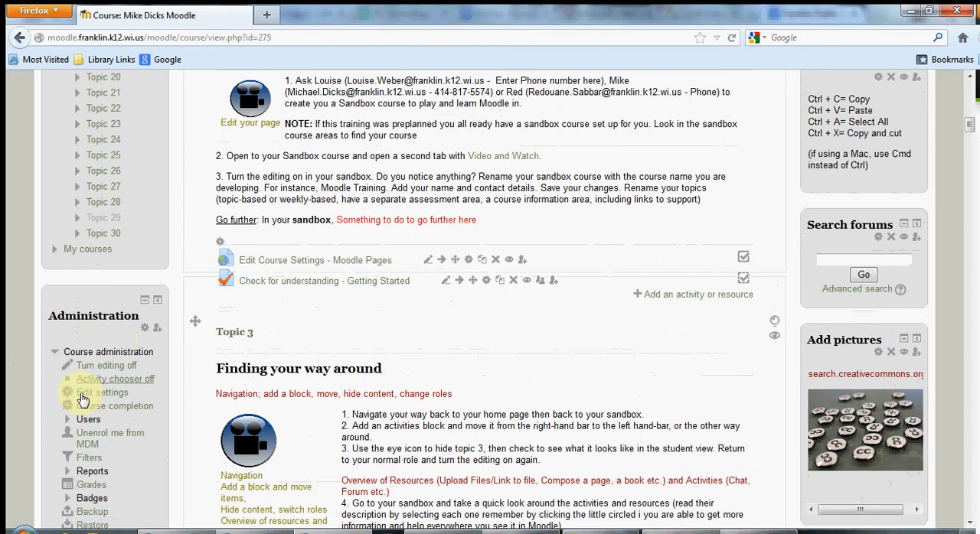
Open the groupings page from the course's user group administration.
scroll(46, 394, down, 2)
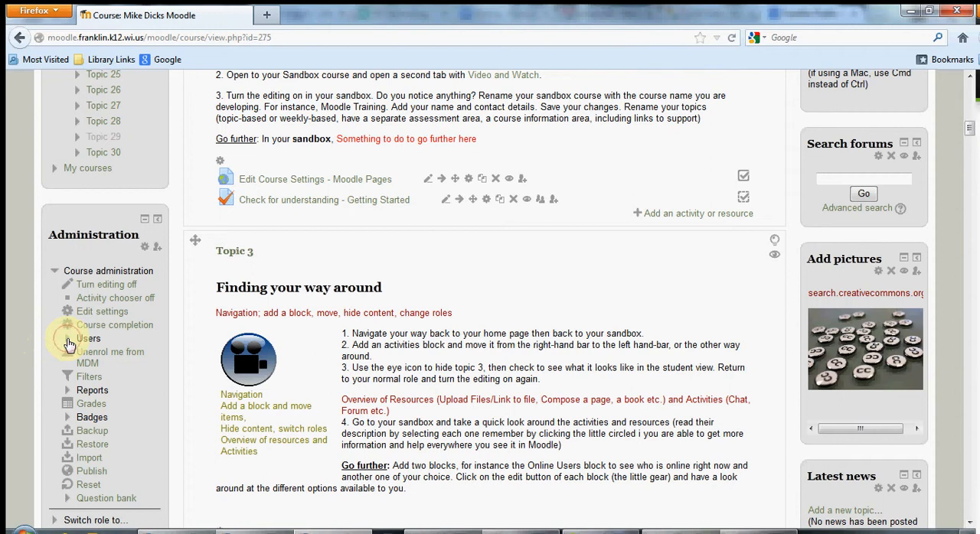
click(67, 340)
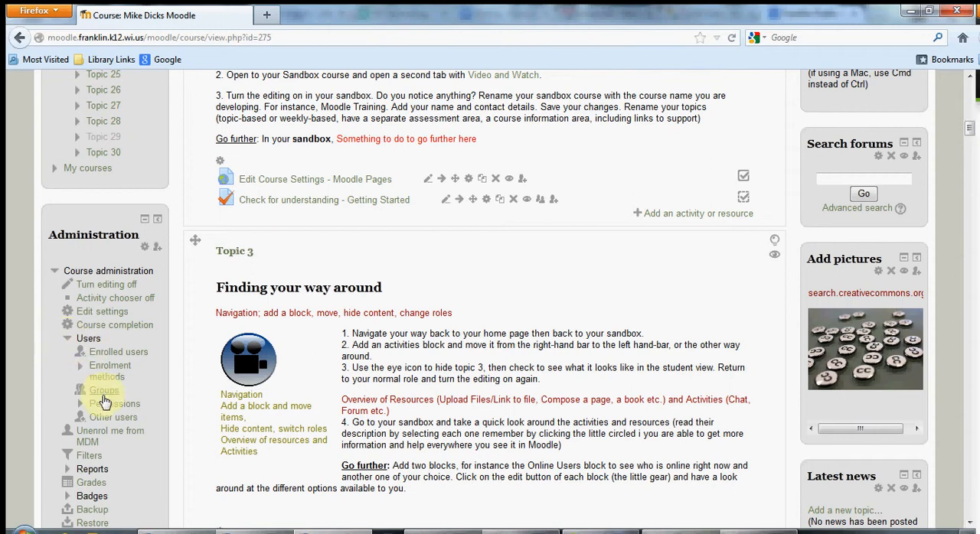
click(106, 399)
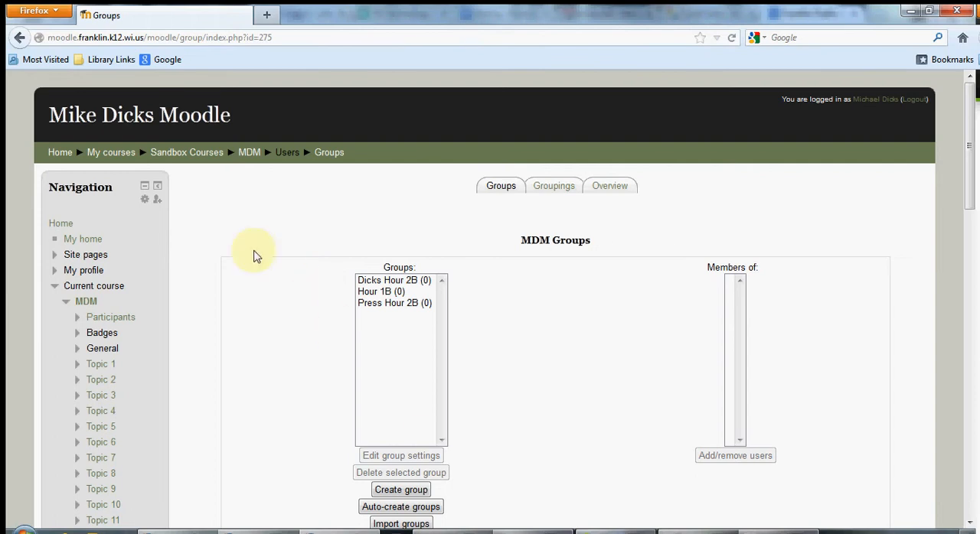
click(563, 189)
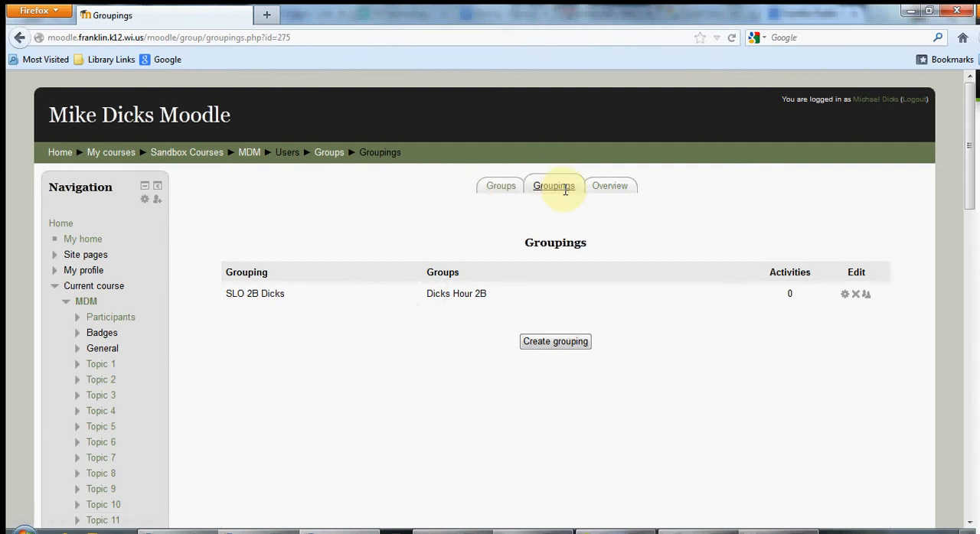
Create a new grouping named Teacher Group and save it.
click(563, 350)
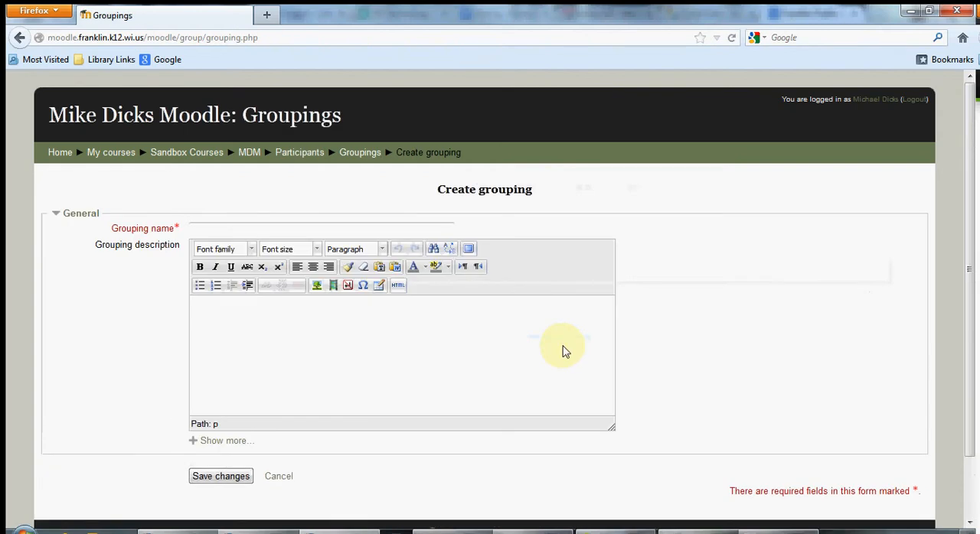
click(333, 228)
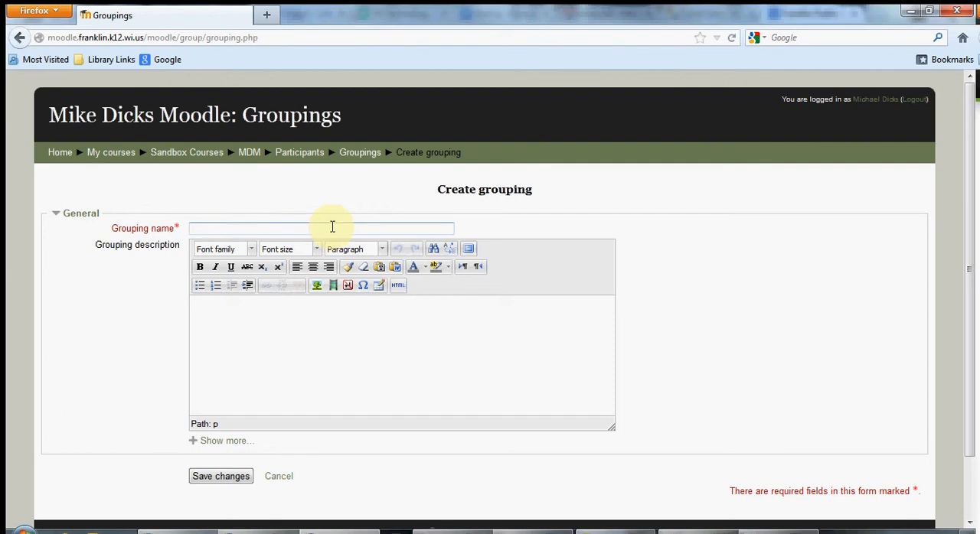
click(333, 226)
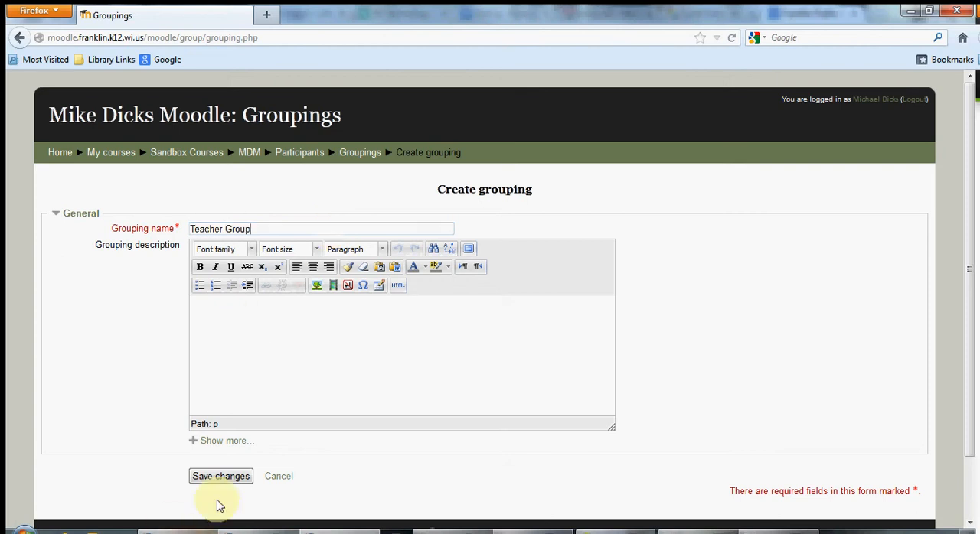
click(220, 472)
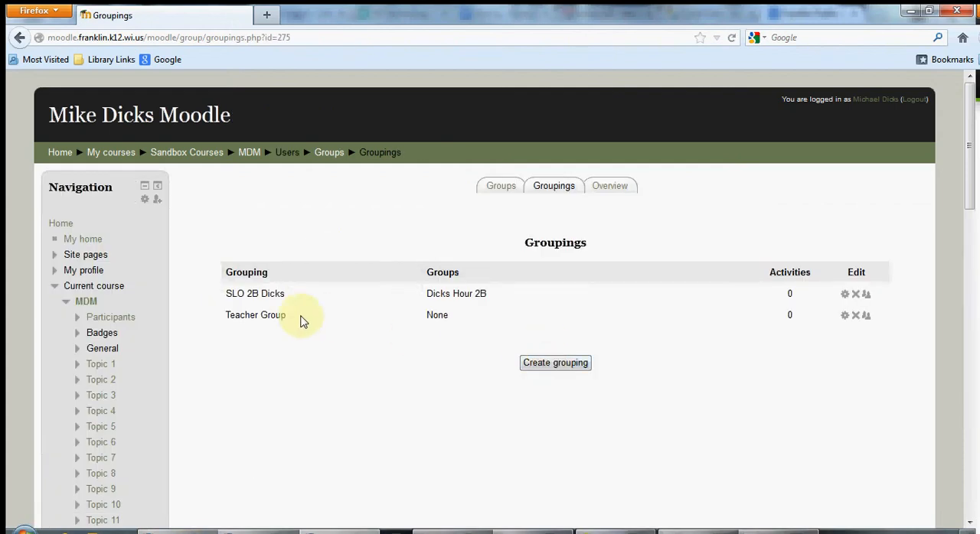
Add the first-listed Hour 2B group and the Hour 1B group to the Teacher Group grouping, and return to the groupings list.
click(866, 316)
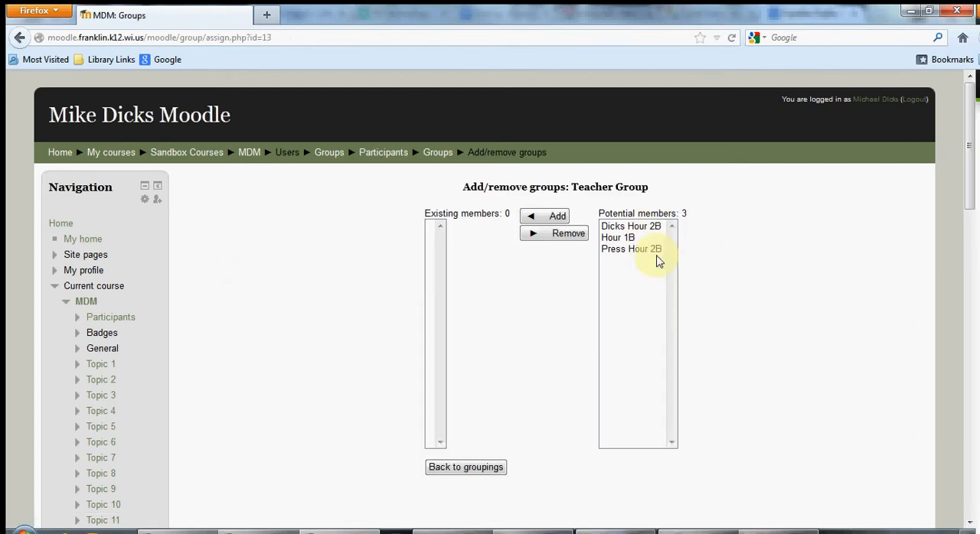
click(629, 226)
click(556, 215)
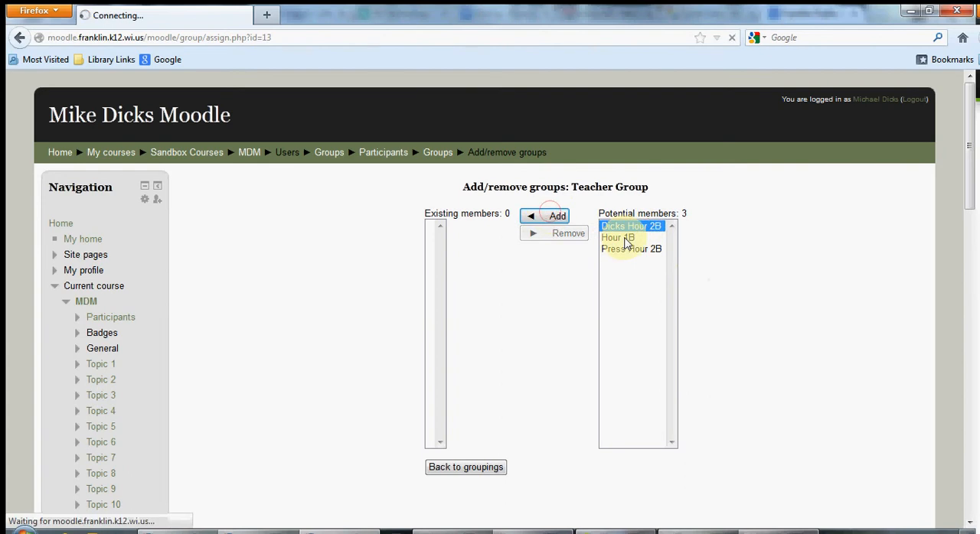
click(618, 227)
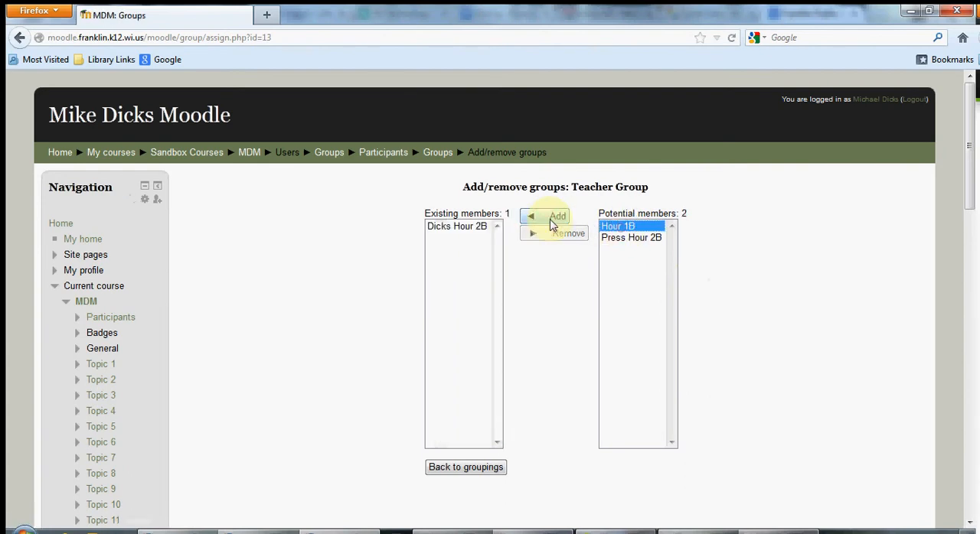
click(554, 216)
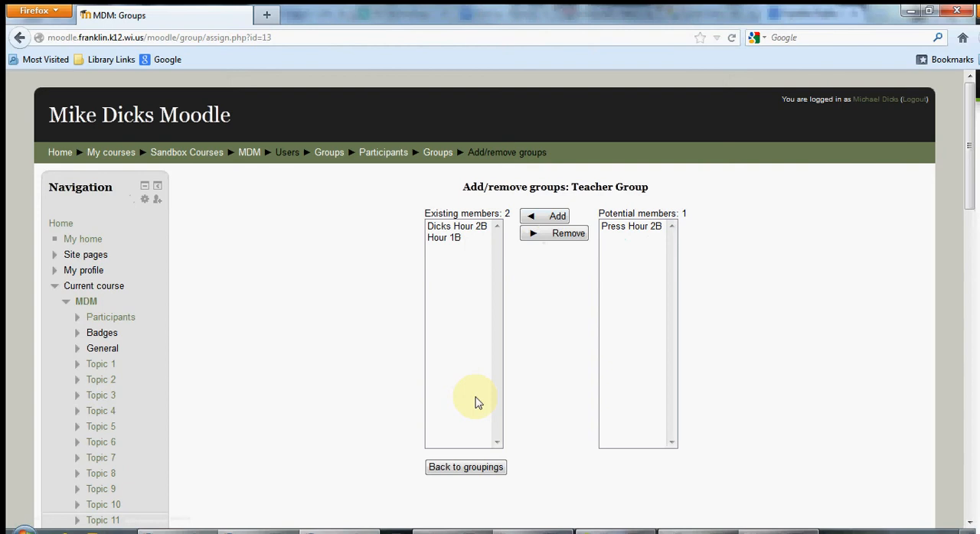
click(481, 470)
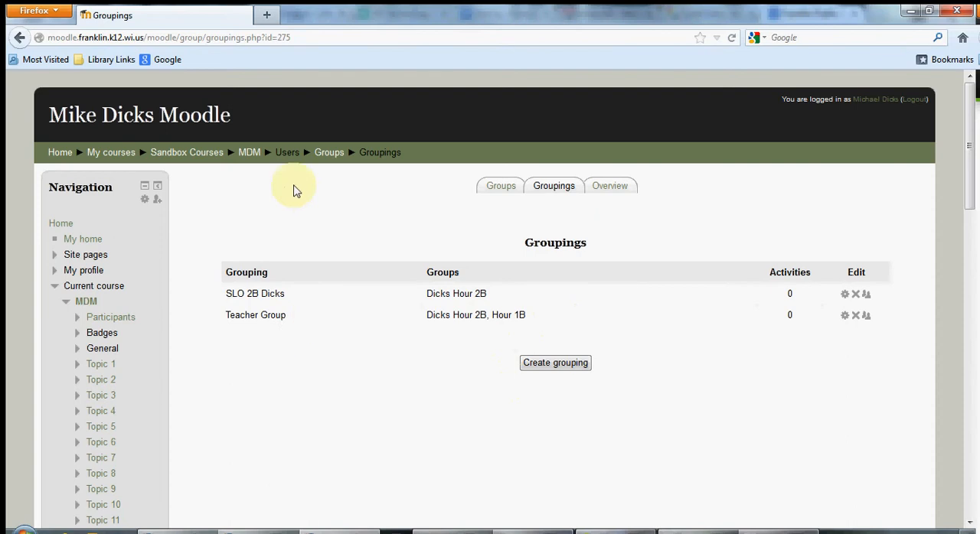
Go back to the MDM course and open its Getting Started section in Topic 2.
click(255, 158)
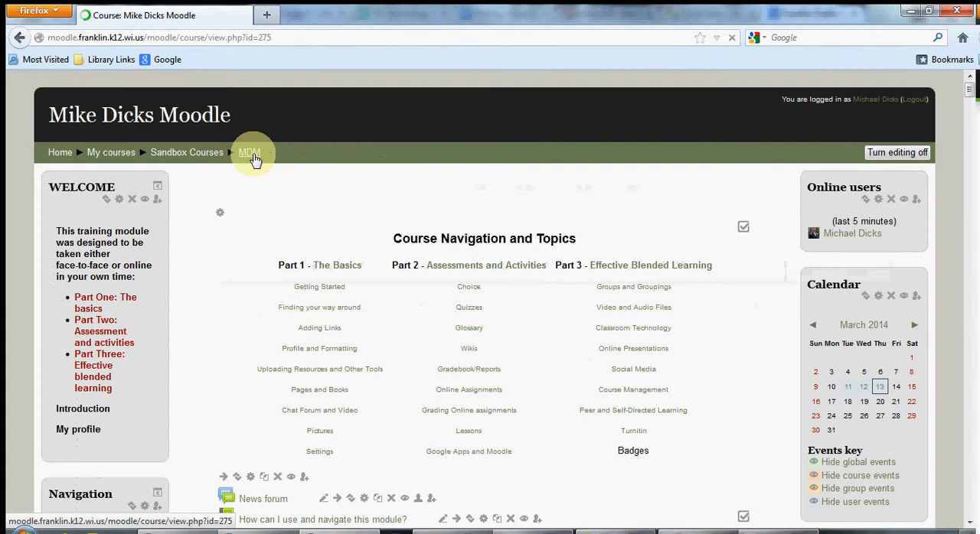
click(321, 290)
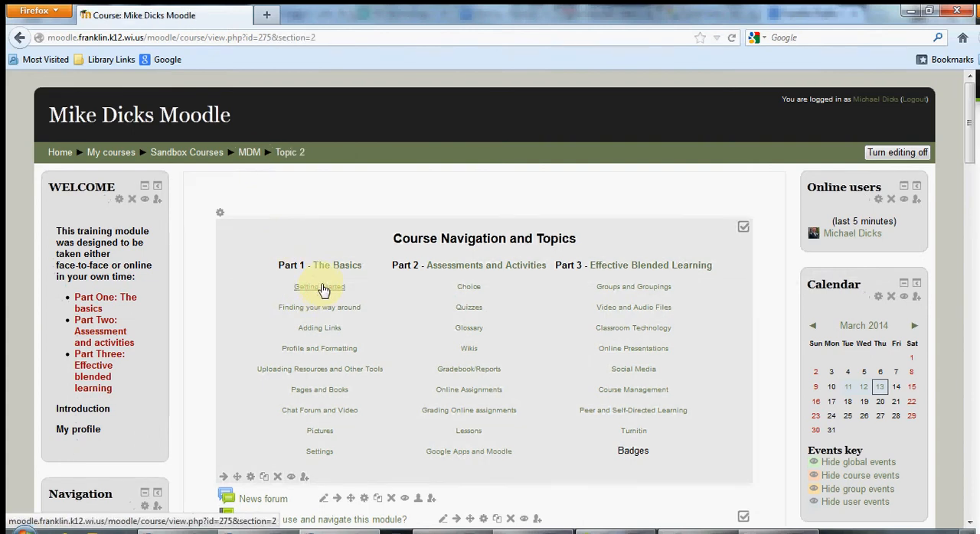
scroll(322, 291, down, 3)
scroll(321, 287, down, 7)
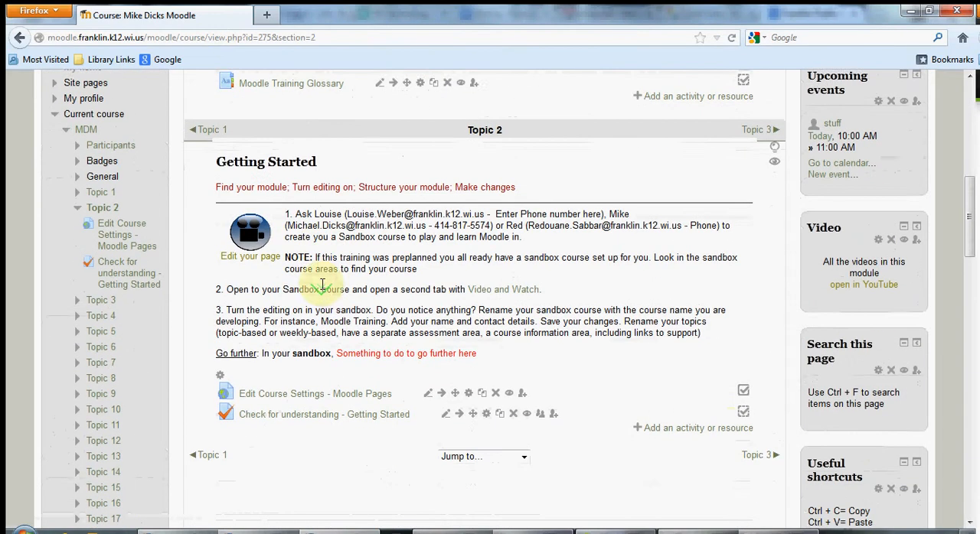
Duplicate the "Check for understanding - Getting Started" quiz and open the new copy for editing.
click(715, 423)
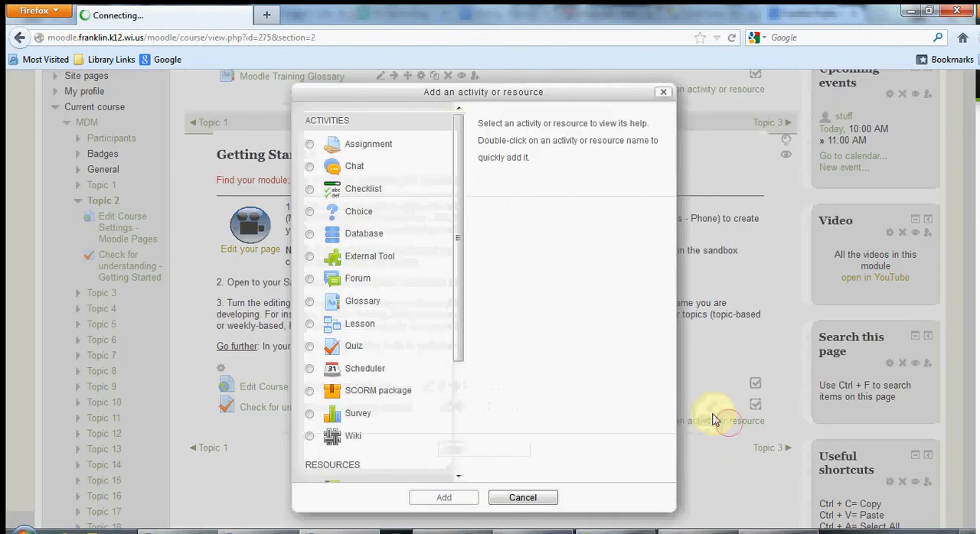
click(662, 97)
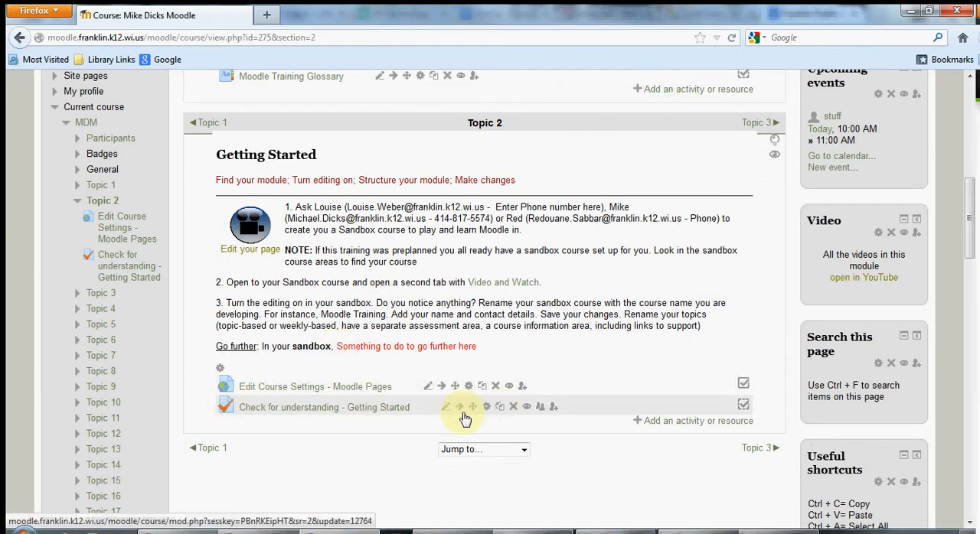
click(501, 409)
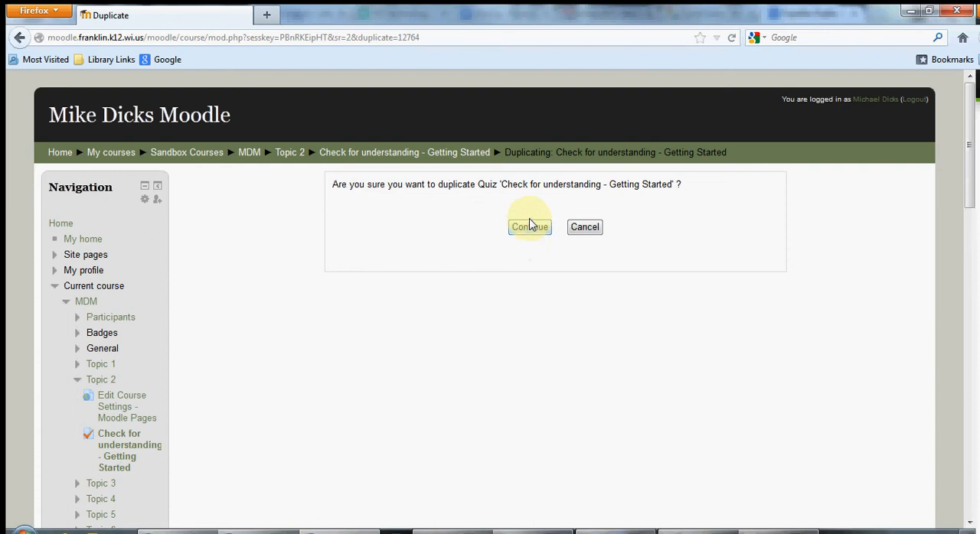
click(529, 227)
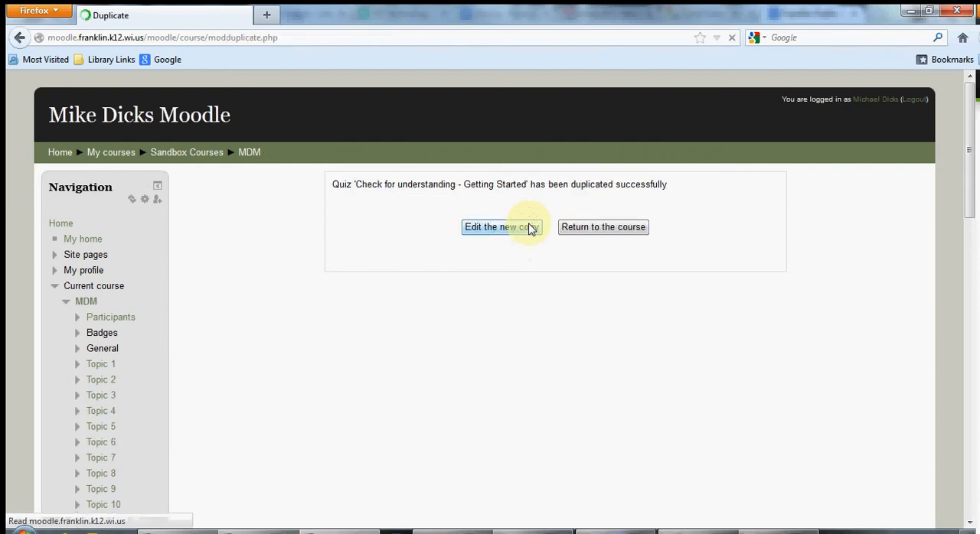
click(521, 232)
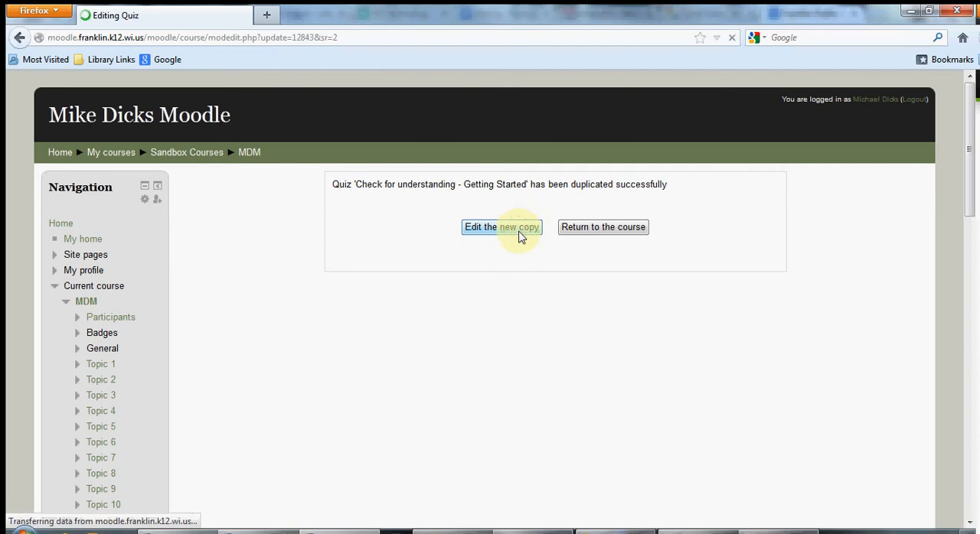
Expand all settings of the quiz copy and set its group mode to Separate groups and its grouping to Teacher Group.
scroll(385, 392, down, 5)
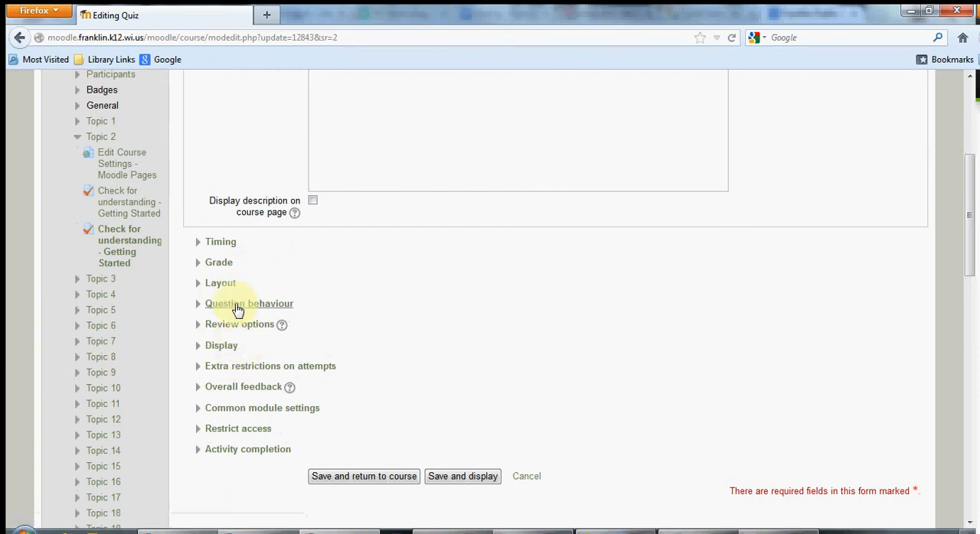
scroll(245, 285, up, 5)
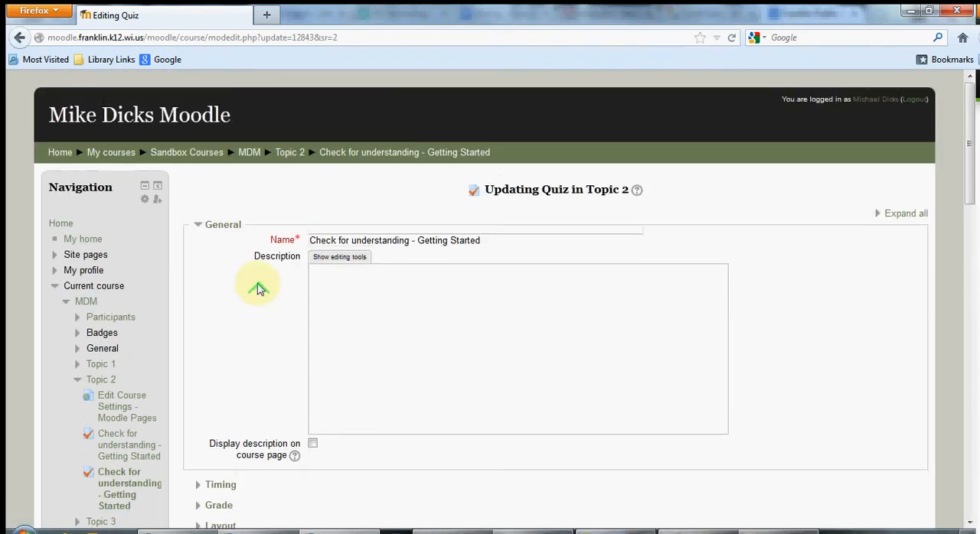
click(895, 212)
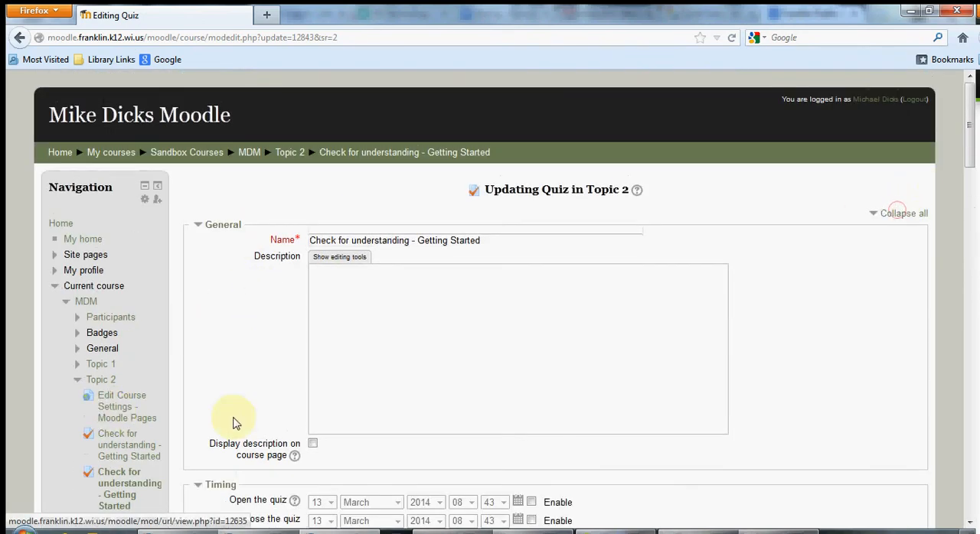
scroll(235, 423, down, 9)
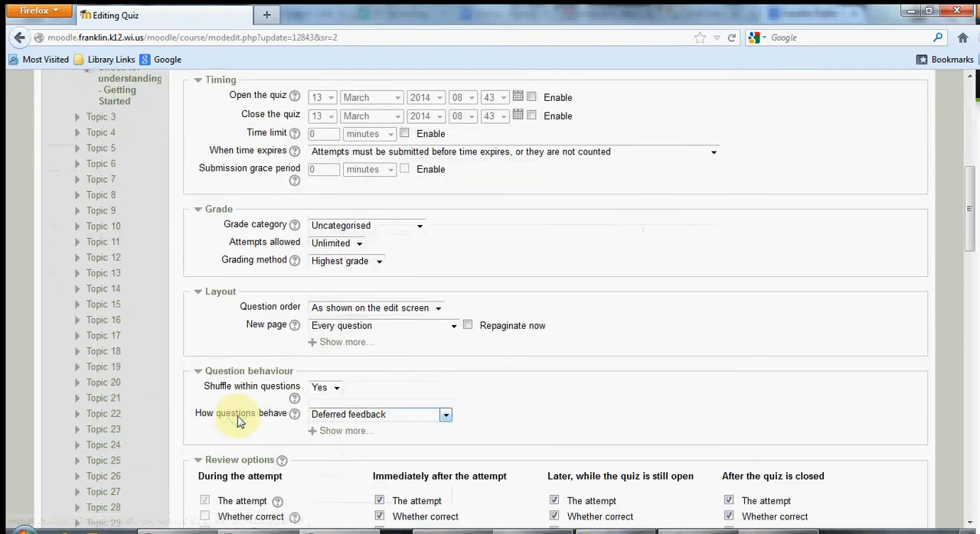
scroll(237, 421, down, 7)
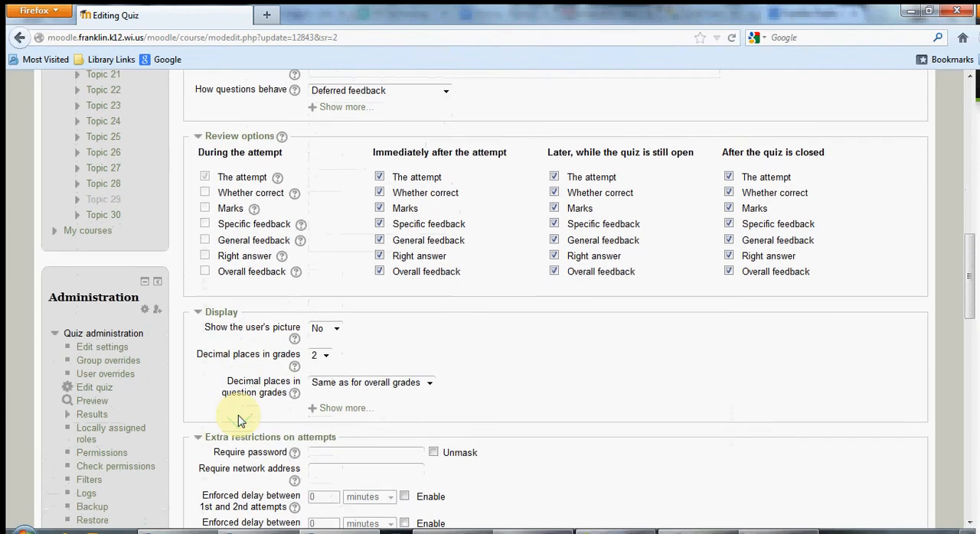
scroll(237, 421, down, 7)
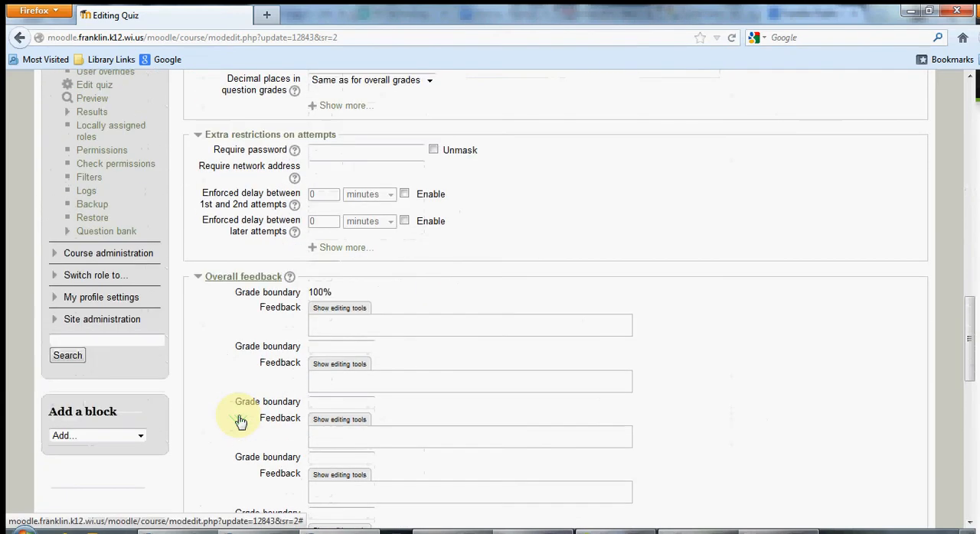
scroll(239, 422, down, 6)
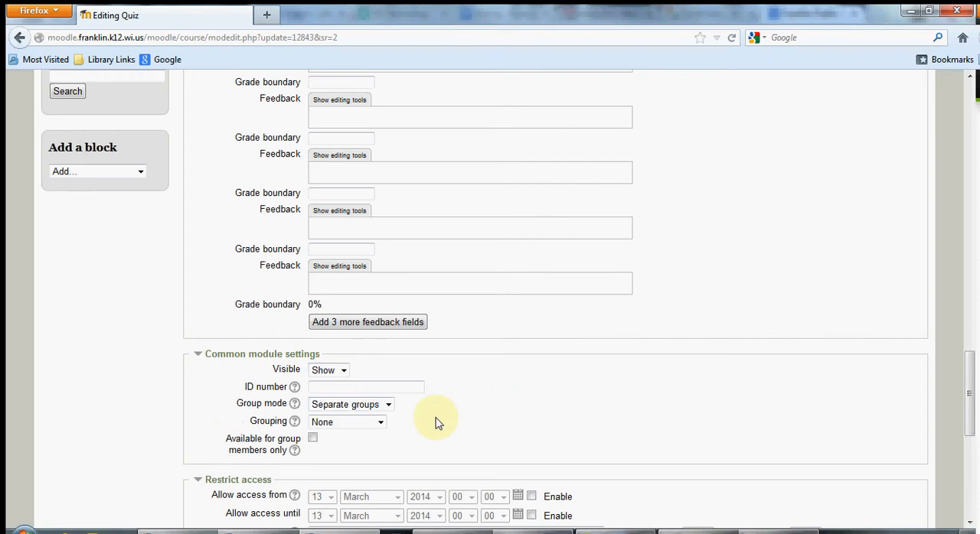
click(369, 411)
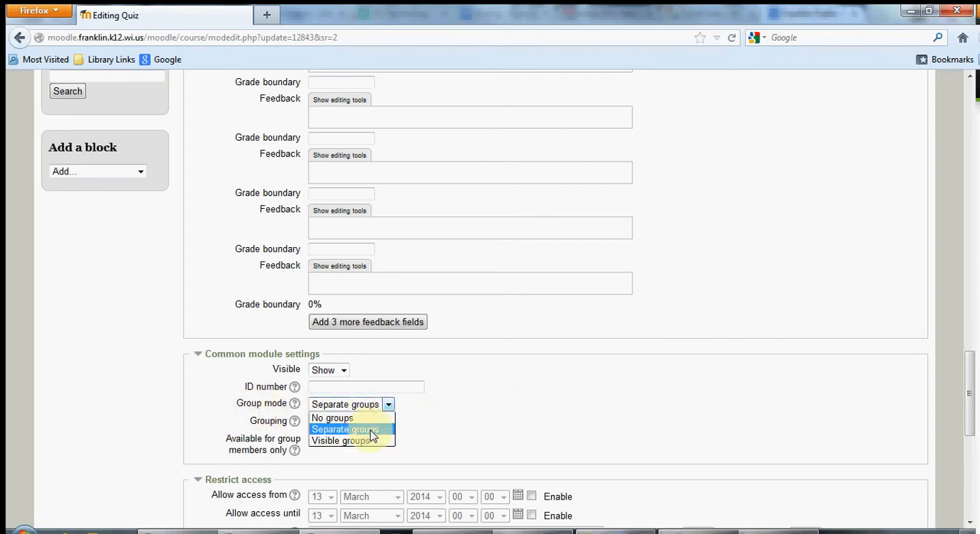
click(373, 429)
click(376, 422)
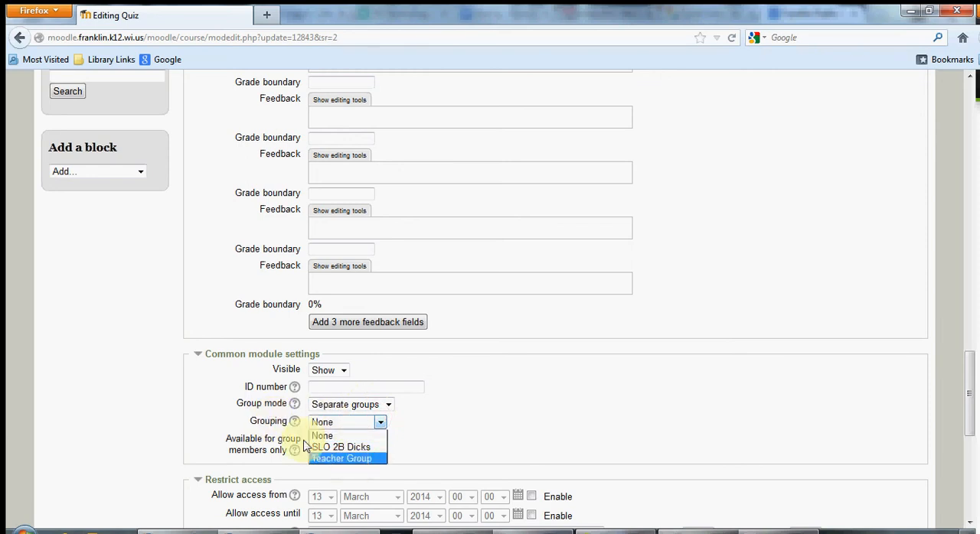
click(364, 458)
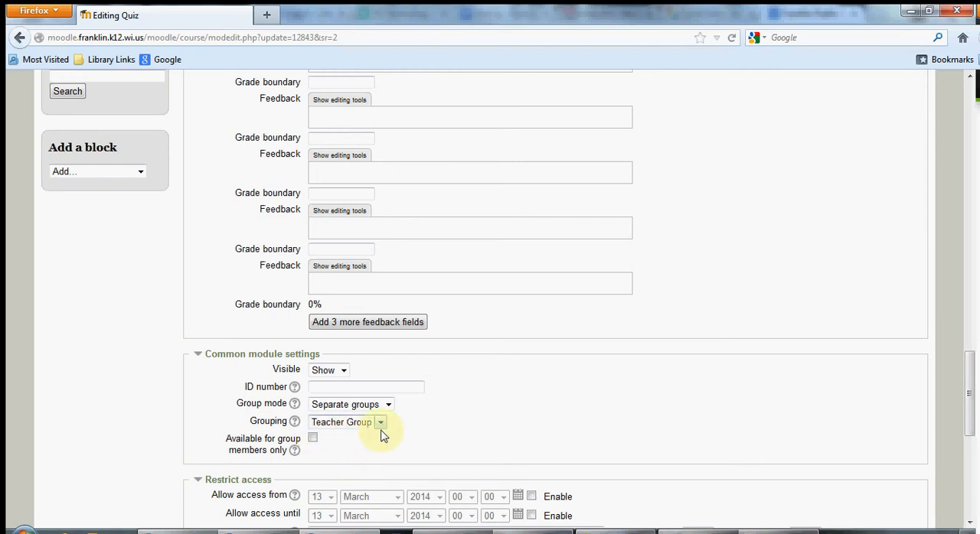
Enable the closing date of the quiz copy, and save the quiz, returning to the course.
scroll(425, 433, down, 5)
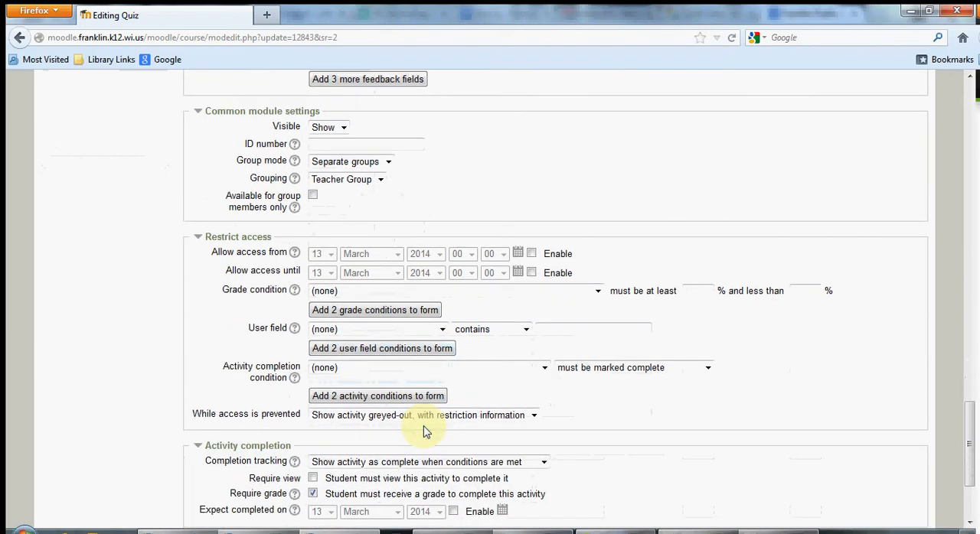
scroll(425, 429, up, 9)
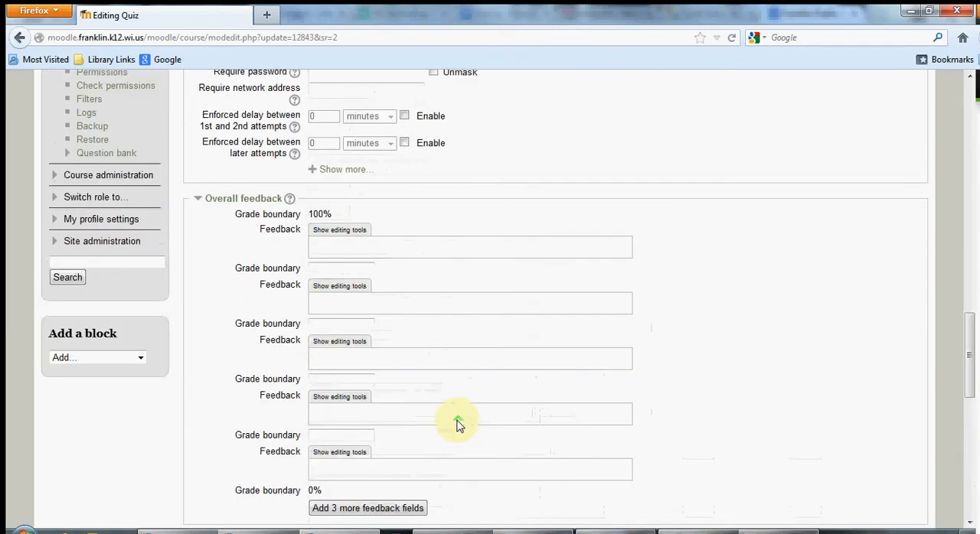
scroll(458, 425, up, 6)
scroll(458, 425, up, 10)
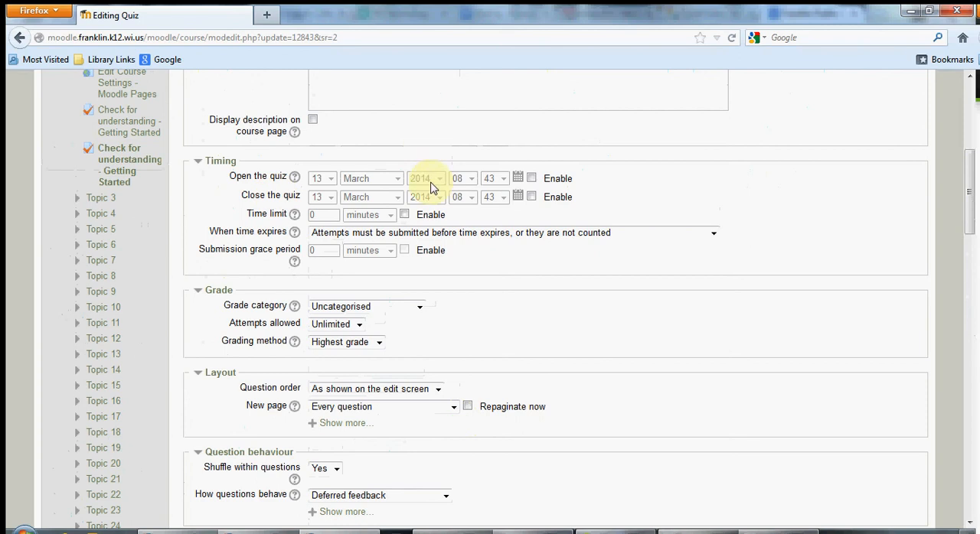
click(531, 197)
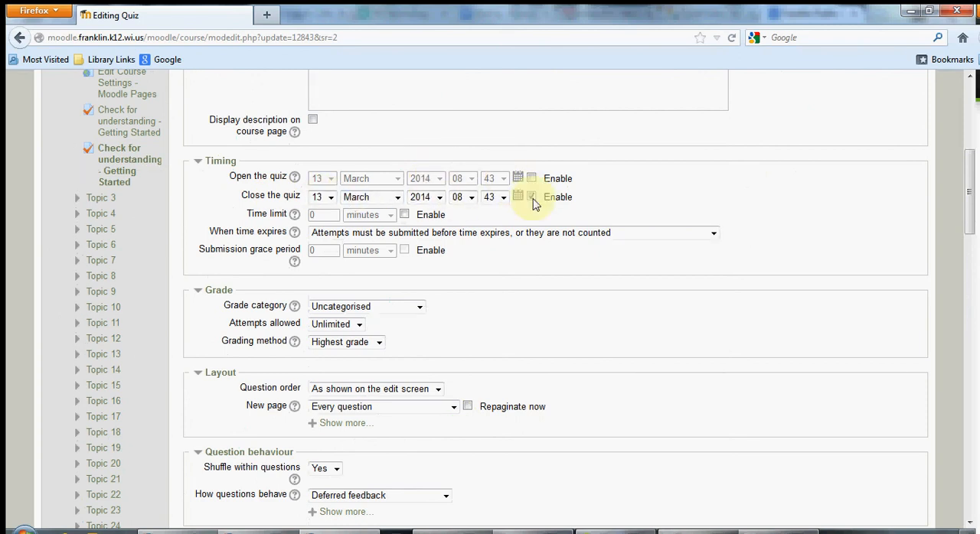
scroll(492, 274, down, 20)
scroll(492, 282, down, 3)
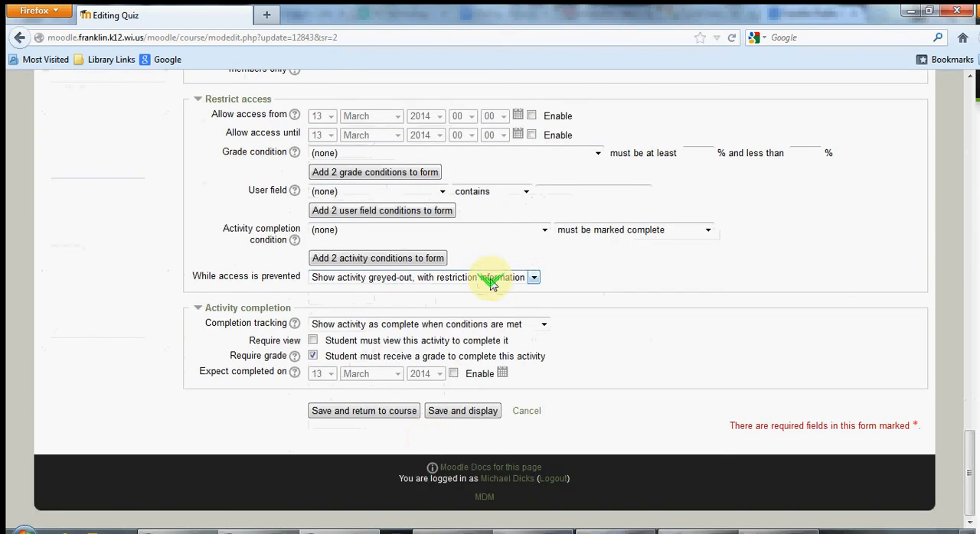
click(396, 414)
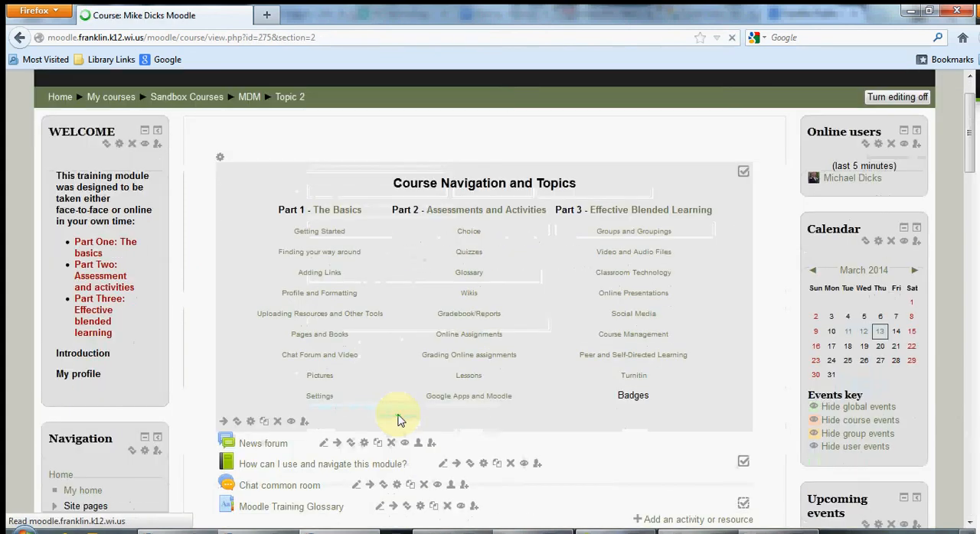
Check the grouping label beside the duplicated quiz in the Getting Started section.
scroll(398, 414, down, 4)
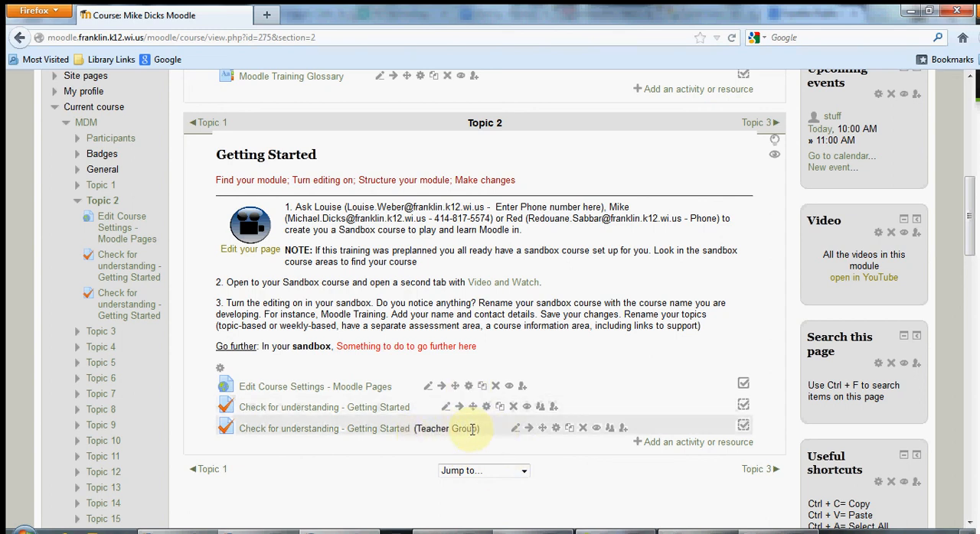
drag(417, 429, 480, 430)
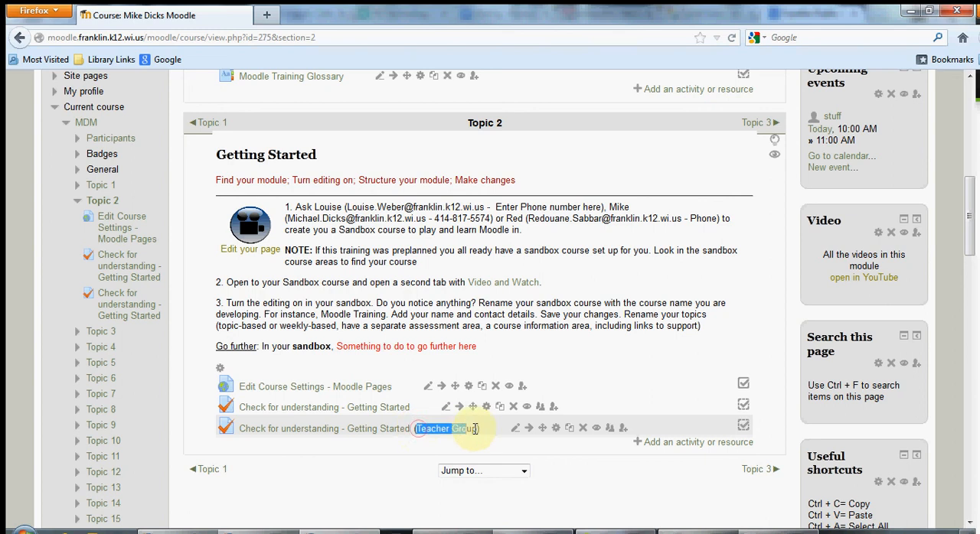
click(482, 433)
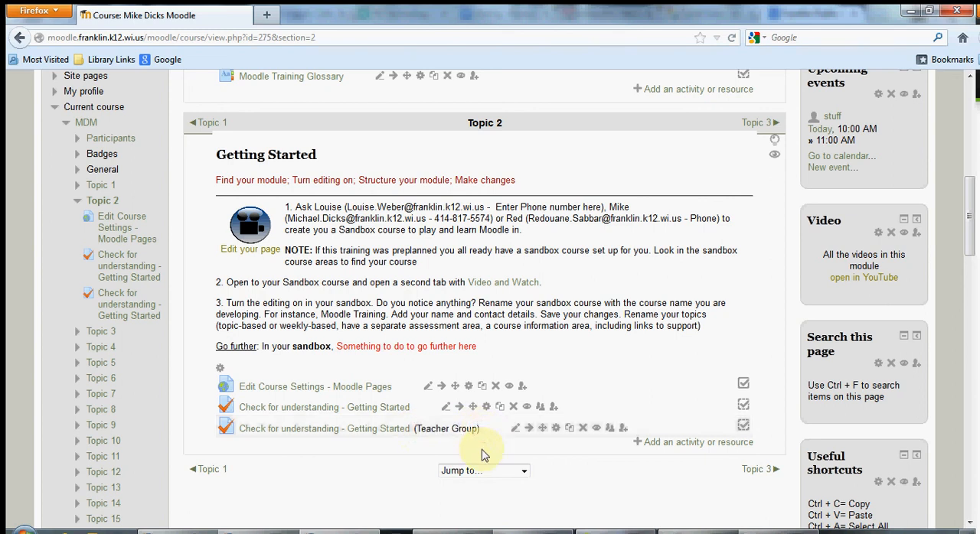